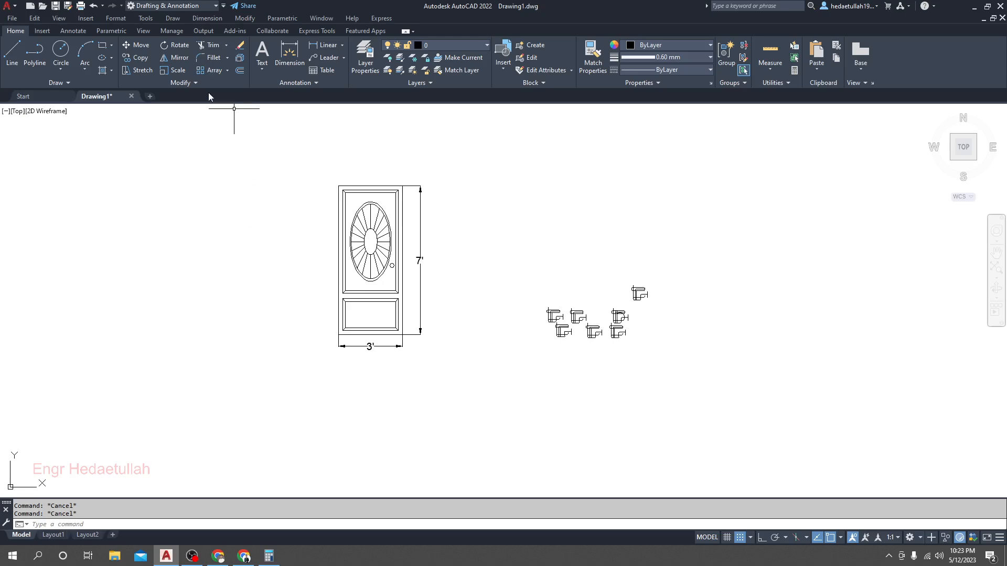
Start scaling the door together with its dimensions, using the door's lower-left corner as the base point
{"action": "left_click", "coordinate": [179, 68]}
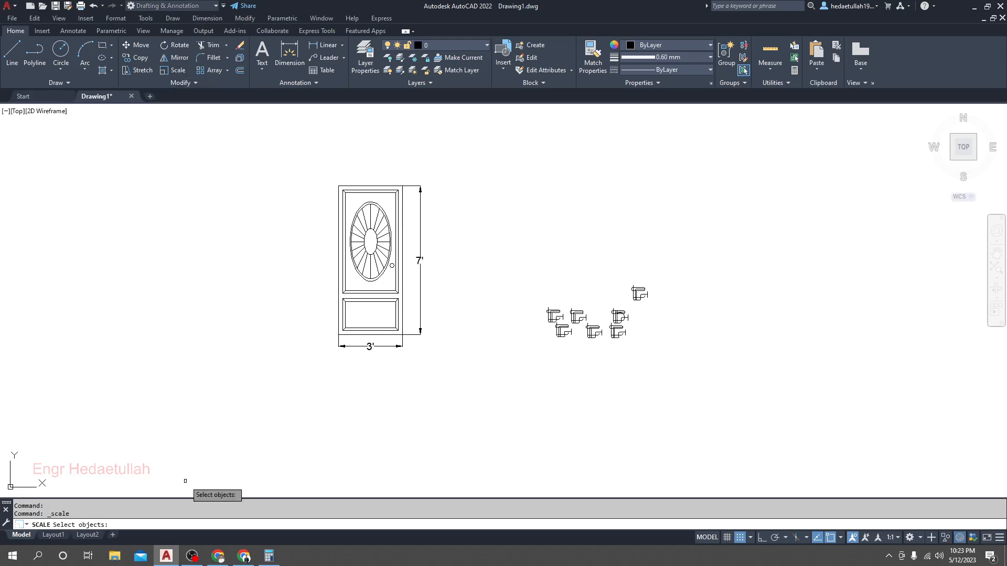
{"action": "key", "text": "Escape"}
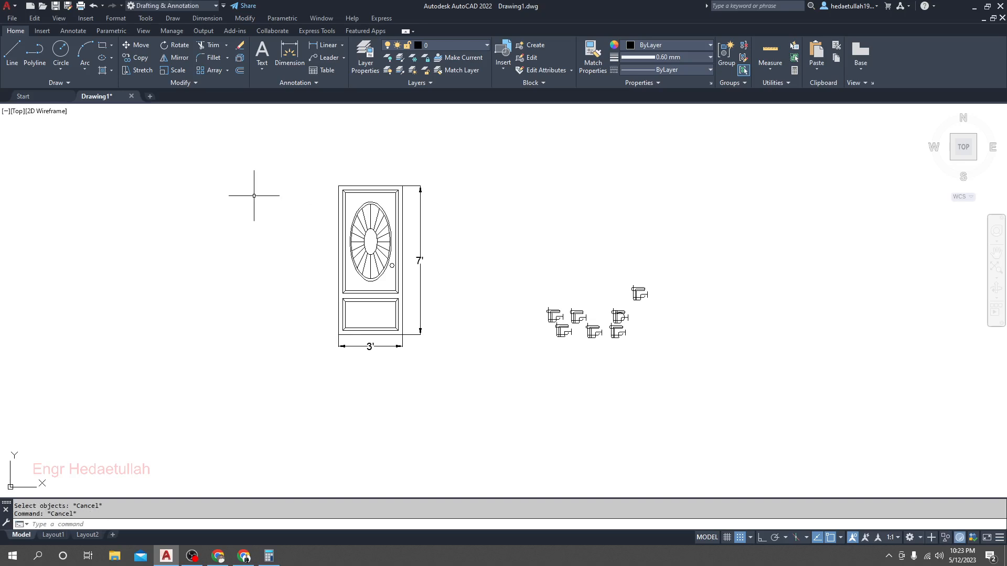
{"action": "type", "text": "SC"}
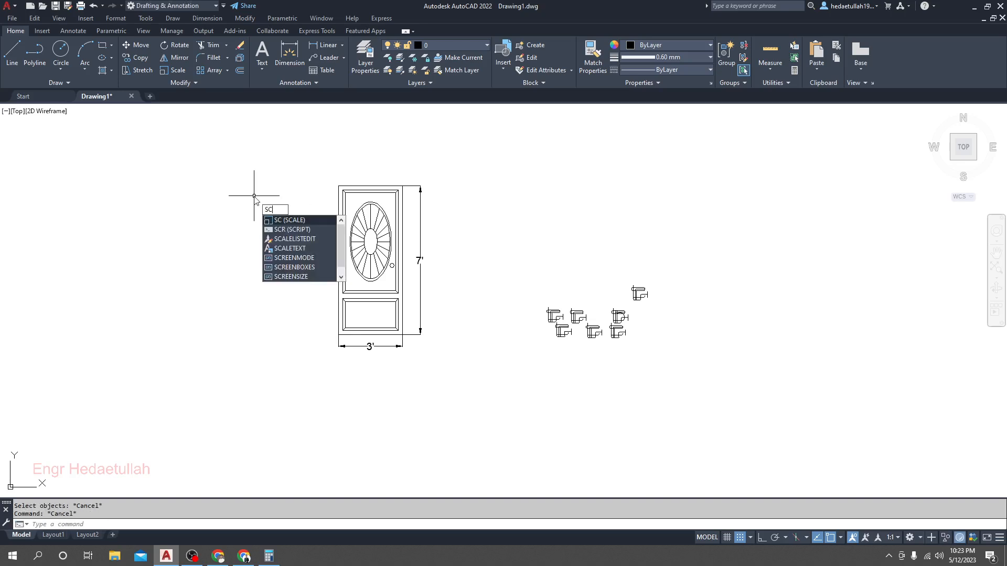
{"action": "key", "text": "Return"}
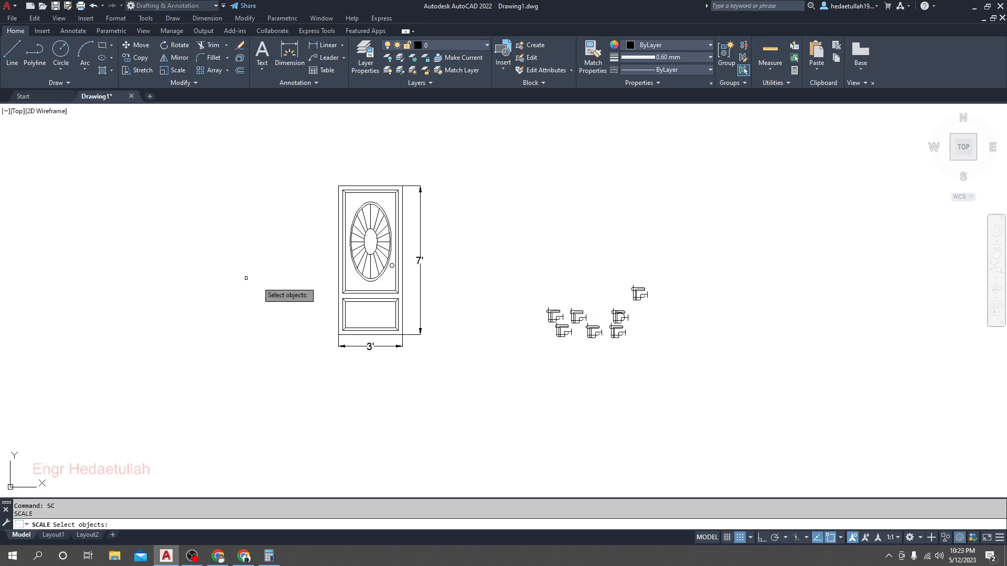
{"action": "mouse_move", "coordinate": [438, 161]}
{"action": "left_mouse_down"}
{"action": "mouse_move", "coordinate": [464, 323]}
{"action": "mouse_move", "coordinate": [252, 402]}
{"action": "mouse_move", "coordinate": [265, 153]}
{"action": "mouse_move", "coordinate": [259, 159]}
{"action": "left_mouse_up"}
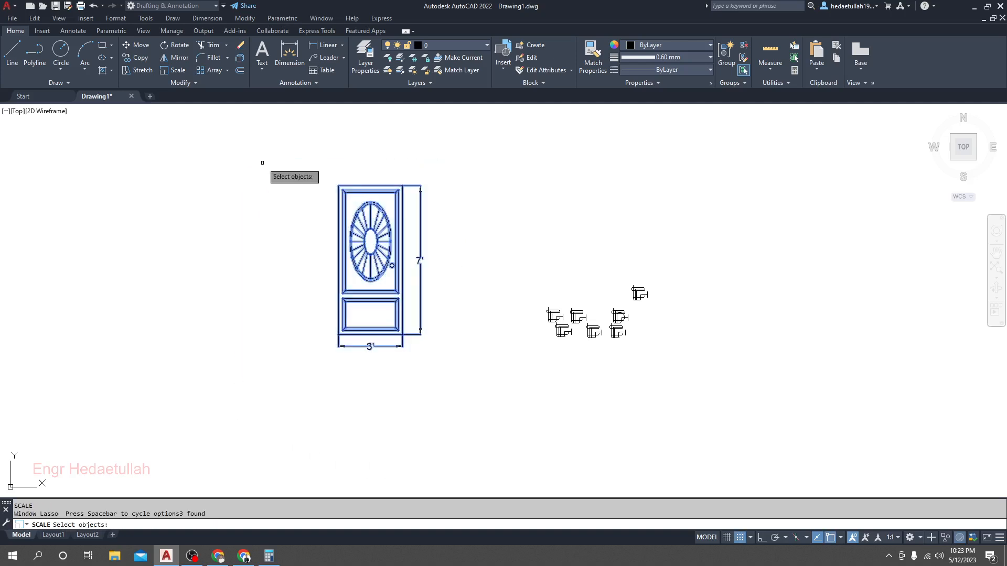
{"action": "key", "text": "Return"}
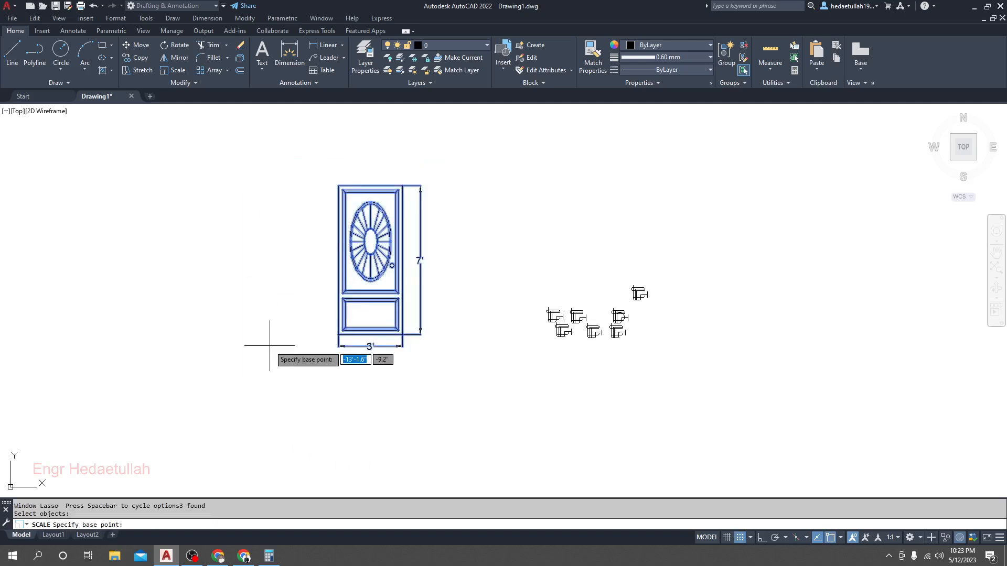
{"action": "scroll", "coordinate": [314, 352], "scroll_direction": "up", "scroll_amount": 4}
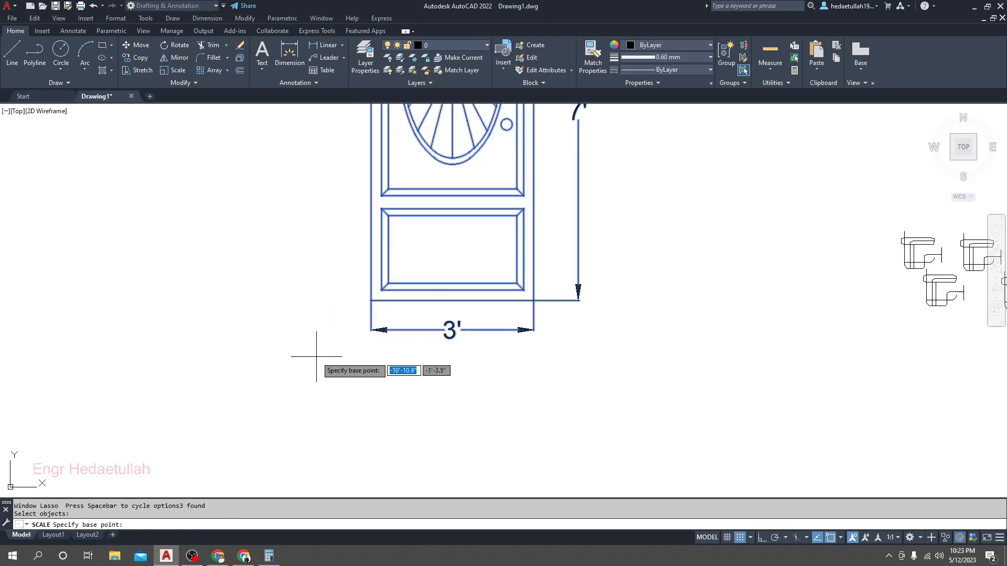
{"action": "left_click", "coordinate": [371, 301]}
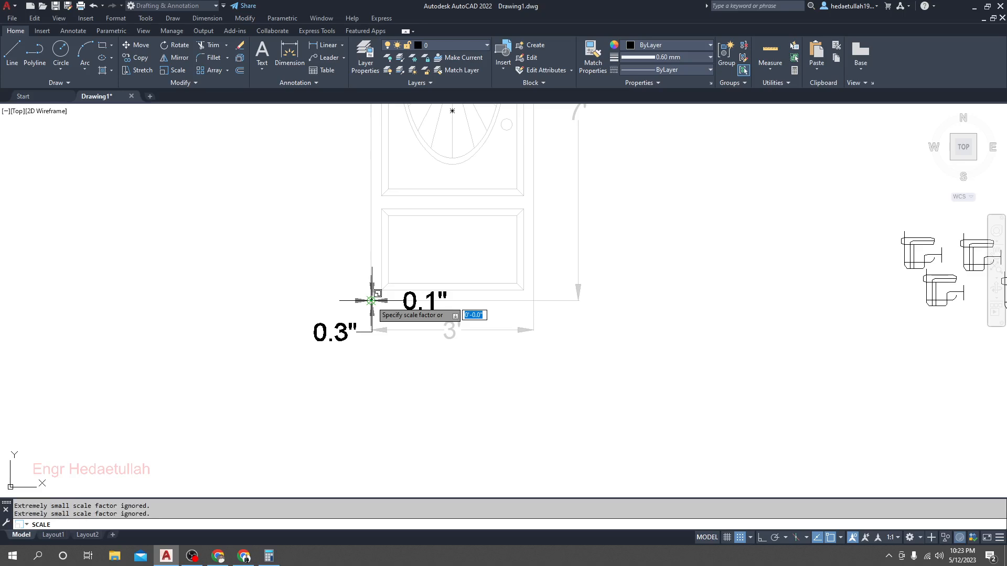
{"action": "scroll", "coordinate": [371, 300], "scroll_direction": "down", "scroll_amount": 5}
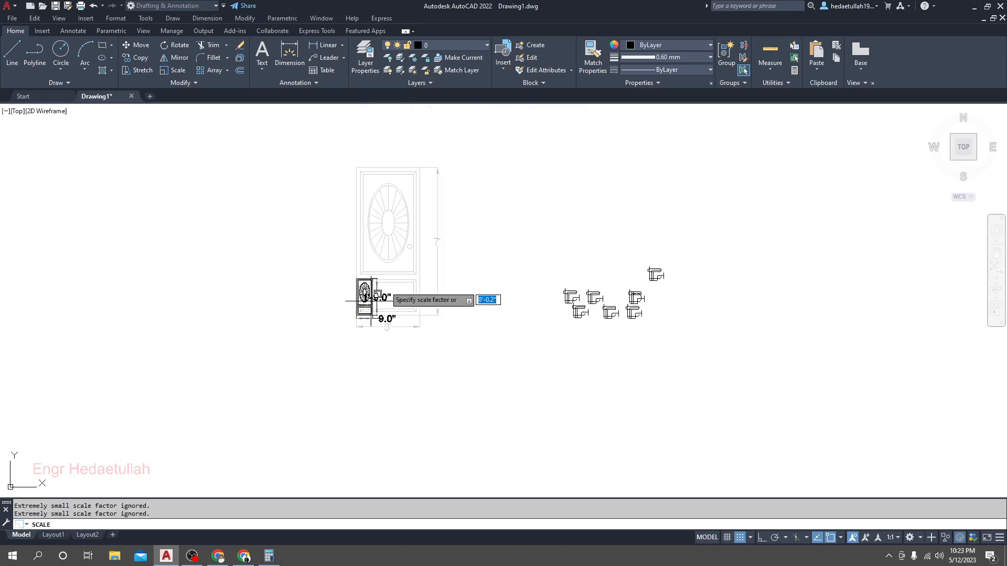
{"action": "scroll", "coordinate": [456, 195], "scroll_direction": "down", "scroll_amount": 2}
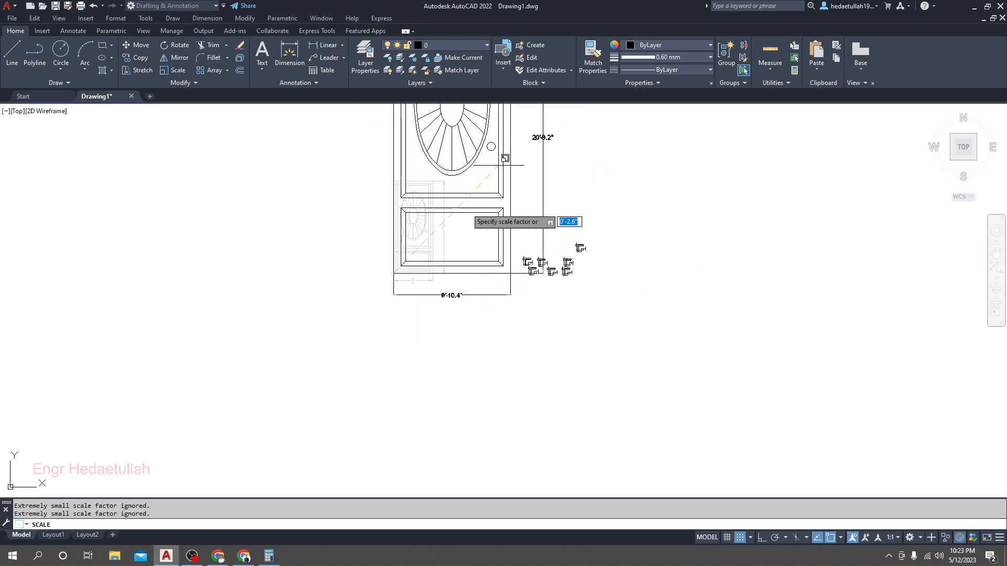
{"action": "scroll", "coordinate": [505, 158], "scroll_direction": "down", "scroll_amount": 2}
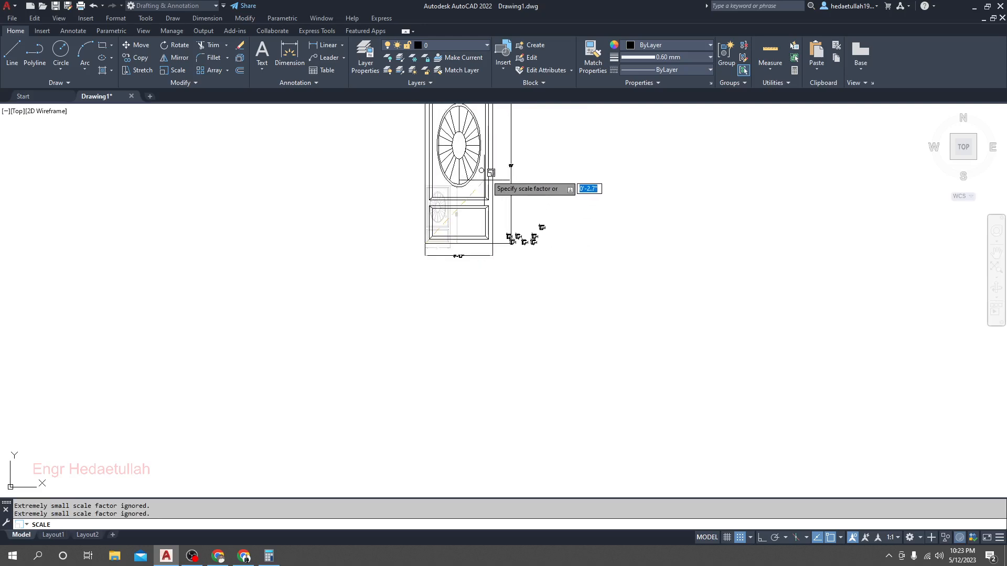
{"action": "scroll", "coordinate": [448, 220], "scroll_direction": "up", "scroll_amount": 5}
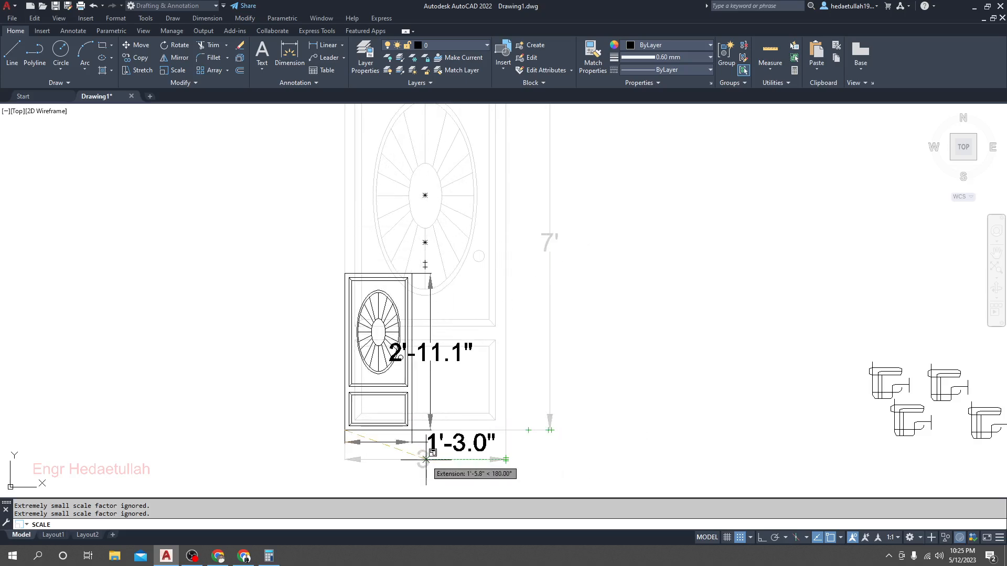
Switch to Calculator, clear the previous result and divide 3.5 by 3 to work out the scale factor
{"action": "left_click", "coordinate": [269, 556]}
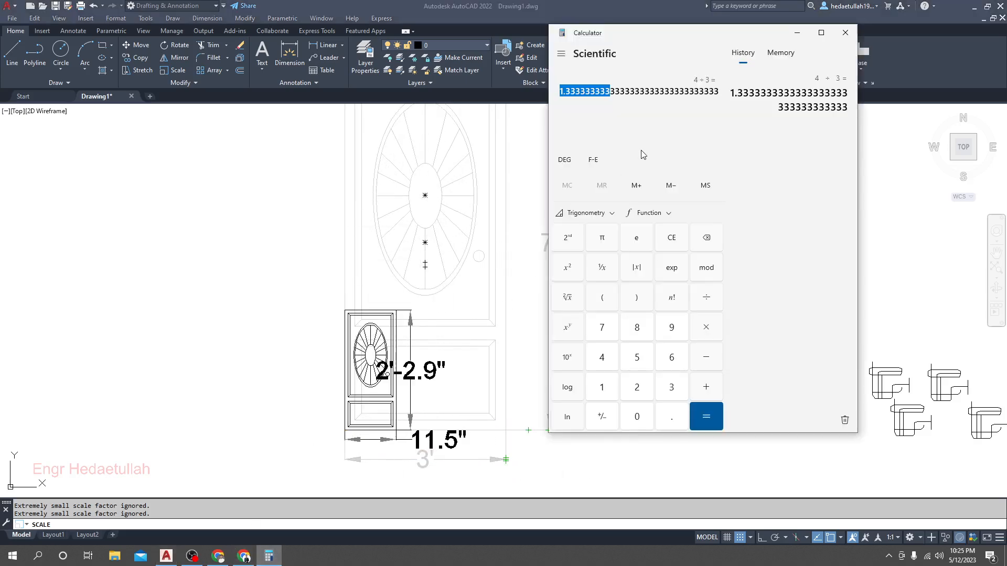
{"action": "left_click", "coordinate": [672, 235]}
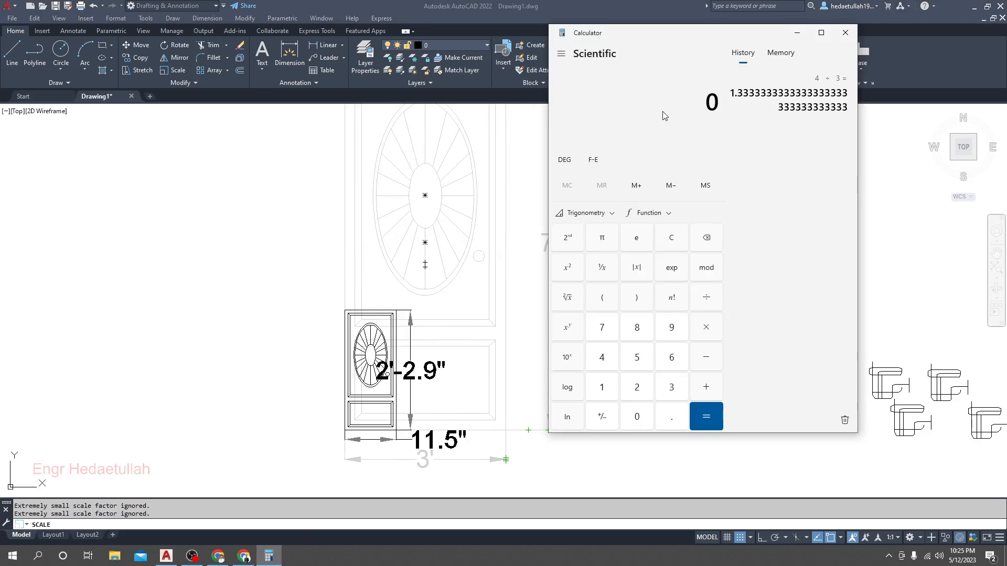
{"action": "type", "text": "3.5"}
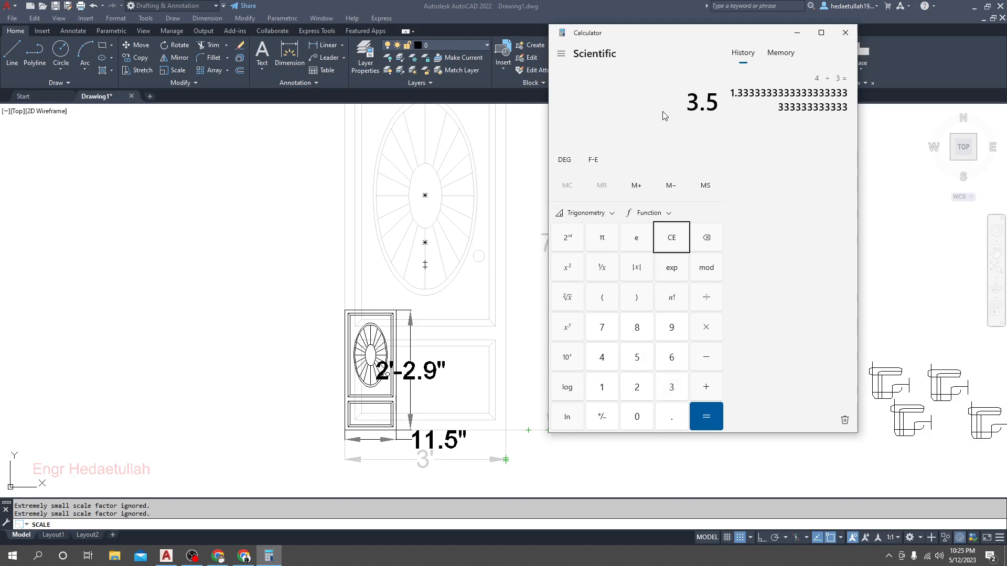
{"action": "type", "text": "/"}
{"action": "type", "text": "3"}
{"action": "key", "text": "Return"}
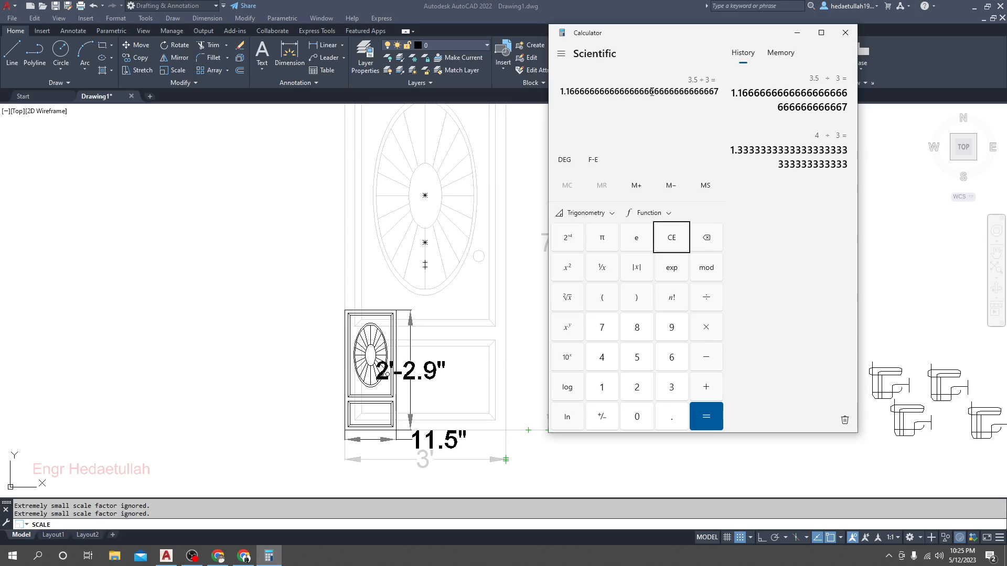
Return to AutoCAD and apply a scale factor of 1.1666666 to the door and its dimensions
{"action": "left_click", "coordinate": [461, 5]}
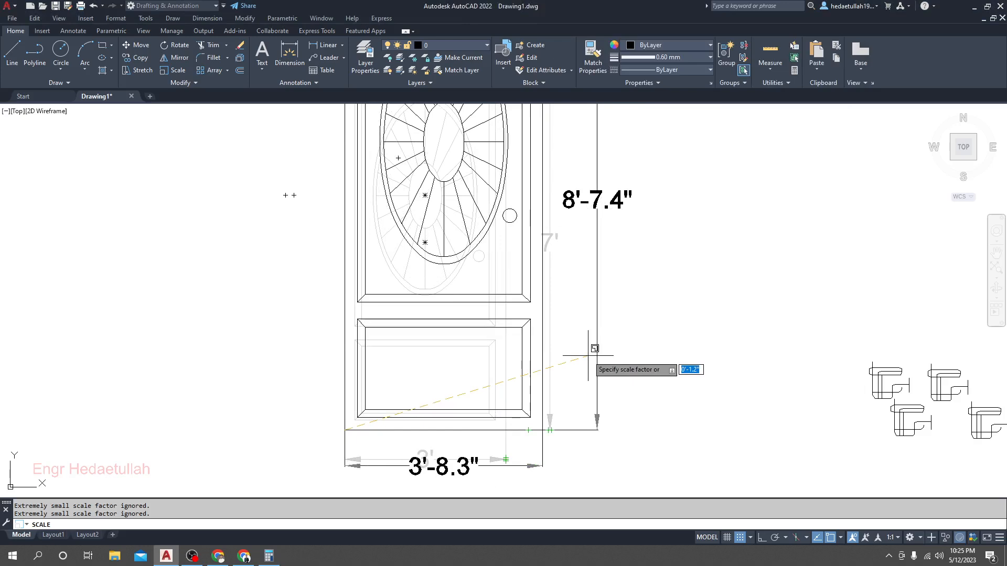
{"action": "type", "text": "1.1666666"}
{"action": "key", "text": "Return"}
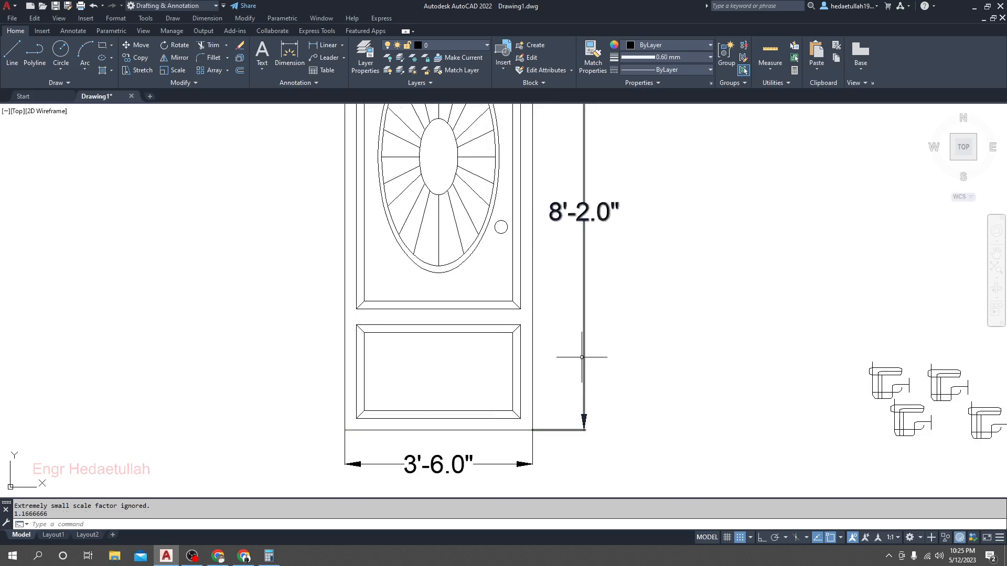
Examine the width and height dimensions of the scaled door
{"action": "middle_click_drag", "start_coordinate": [437, 473], "coordinate": [433, 378]}
{"action": "scroll", "coordinate": [433, 377], "scroll_direction": "up", "scroll_amount": 4}
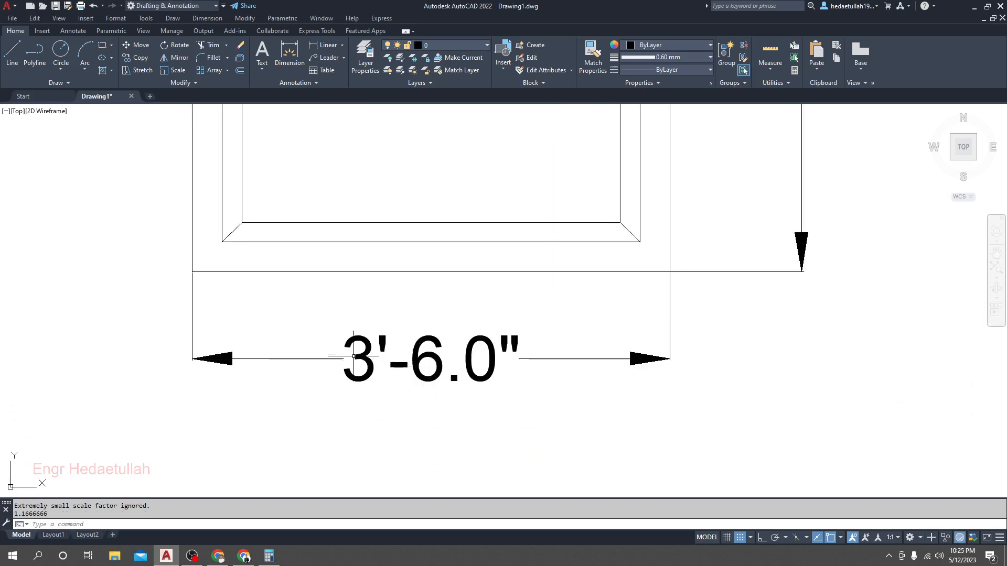
{"action": "scroll", "coordinate": [346, 332], "scroll_direction": "down", "scroll_amount": 2}
{"action": "middle_click_drag", "start_coordinate": [346, 333], "coordinate": [342, 371]}
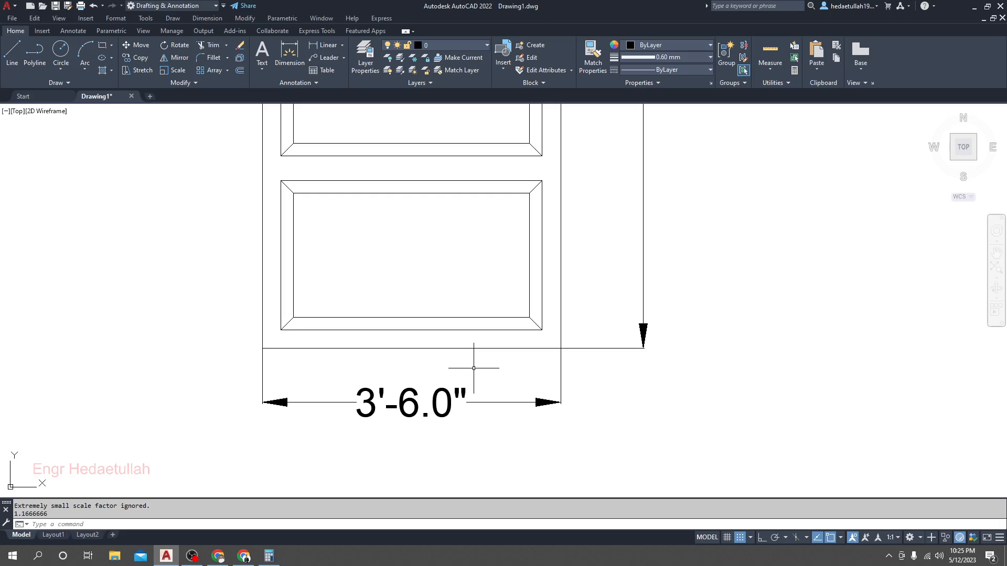
{"action": "key", "text": "Escape"}
{"action": "key", "text": "Escape"}
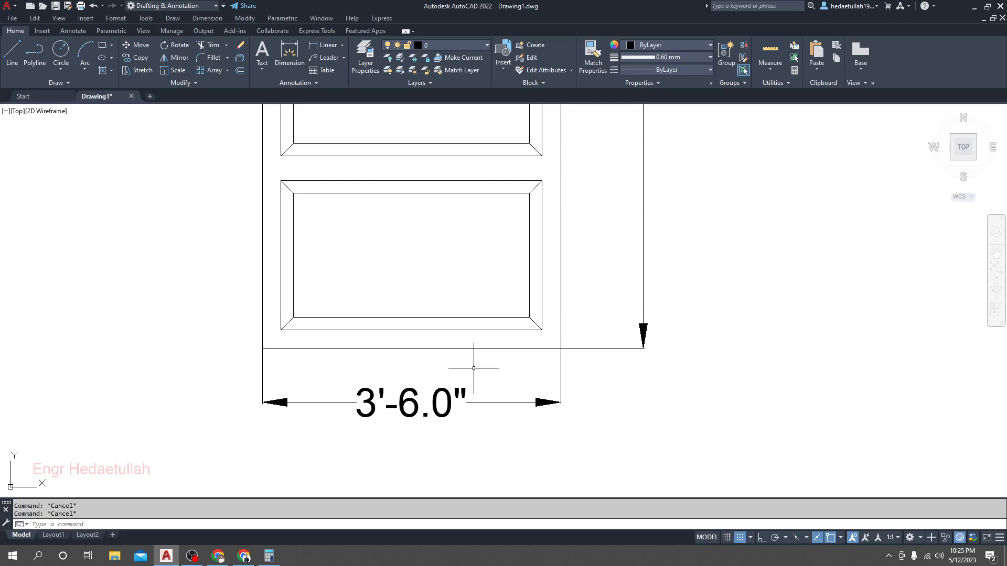
{"action": "scroll", "coordinate": [474, 368], "scroll_direction": "down", "scroll_amount": 6}
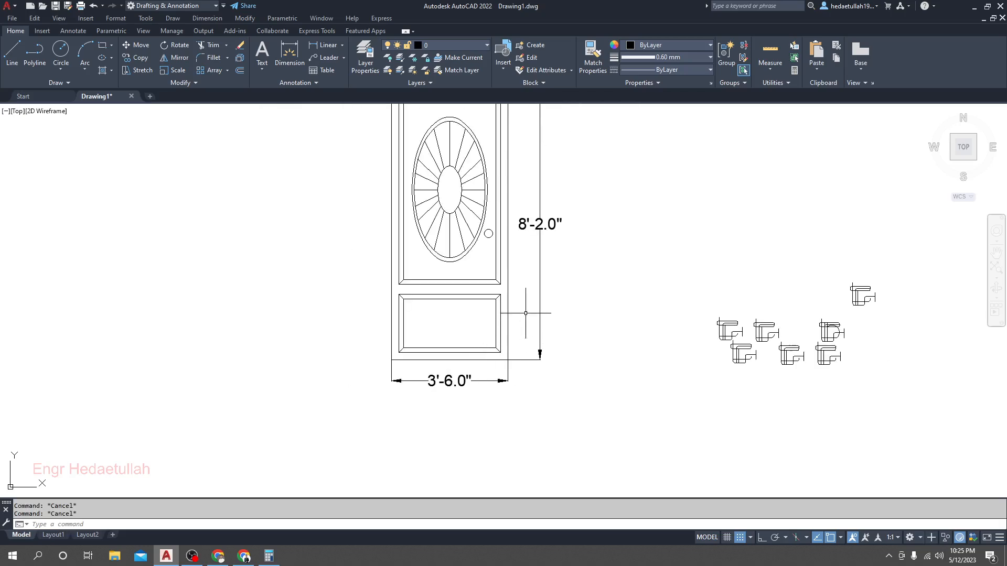
{"action": "scroll", "coordinate": [529, 294], "scroll_direction": "up", "scroll_amount": 3}
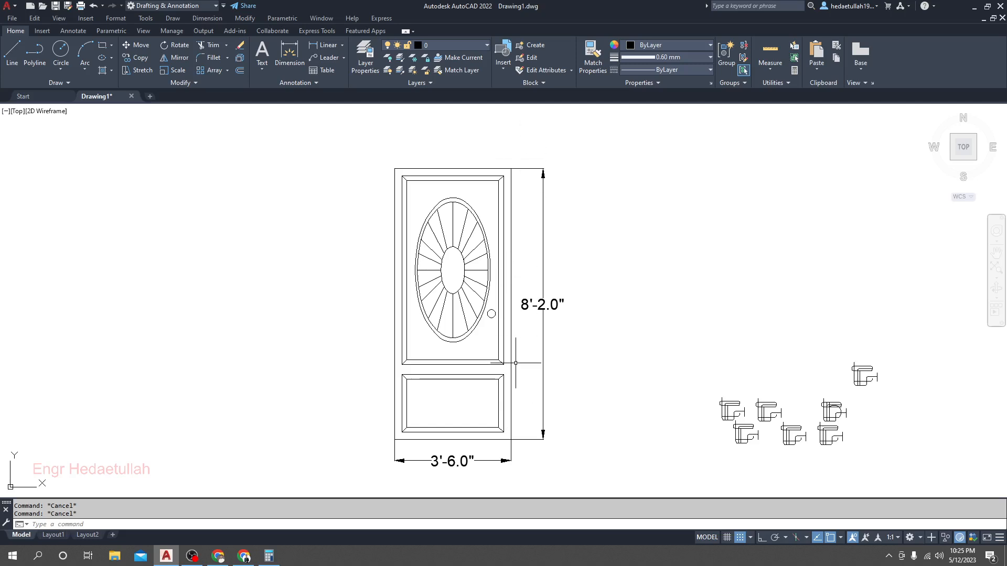
{"action": "mouse_move", "coordinate": [515, 366]}
{"action": "middle_mouse_down"}
{"action": "mouse_move", "coordinate": [502, 351]}
{"action": "mouse_move", "coordinate": [514, 351]}
{"action": "middle_mouse_up"}
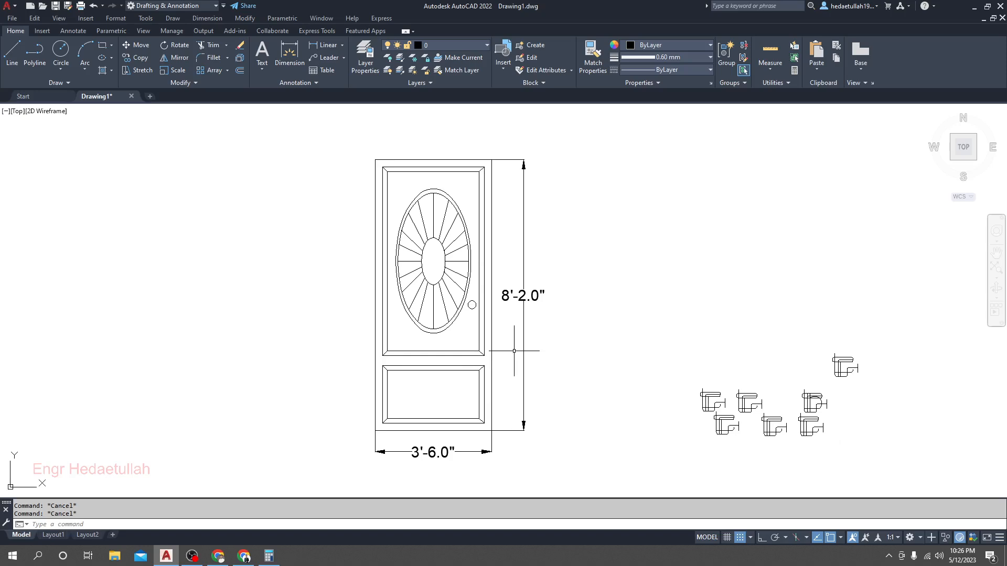
Start scaling the door and its dimensions again, using the door's lower-right corner as the base point
{"action": "type", "text": "SC"}
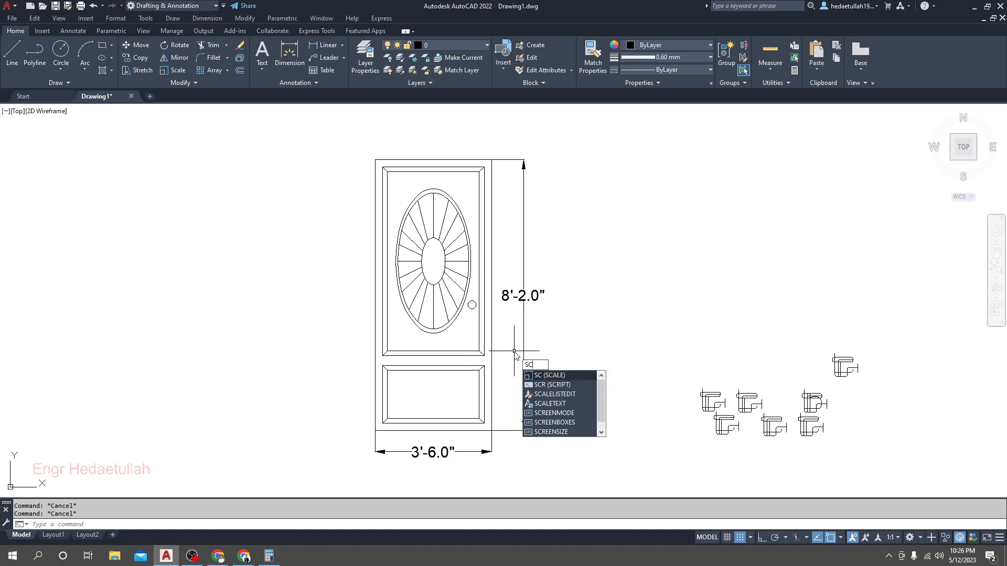
{"action": "key", "text": "Return"}
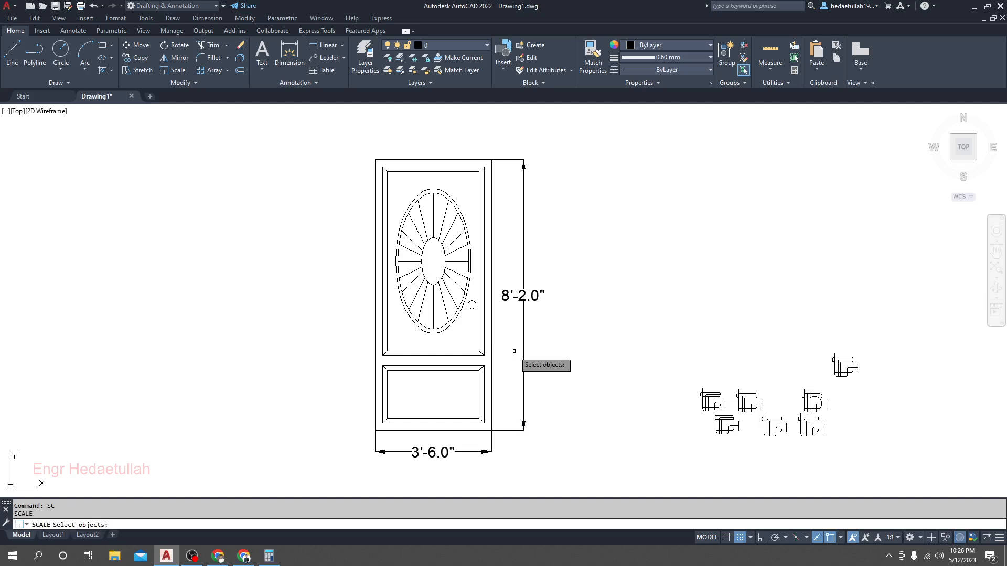
{"action": "mouse_move", "coordinate": [586, 135]}
{"action": "left_mouse_down"}
{"action": "mouse_move", "coordinate": [549, 411]}
{"action": "mouse_move", "coordinate": [486, 473]}
{"action": "mouse_move", "coordinate": [299, 416]}
{"action": "mouse_move", "coordinate": [308, 150]}
{"action": "left_mouse_up"}
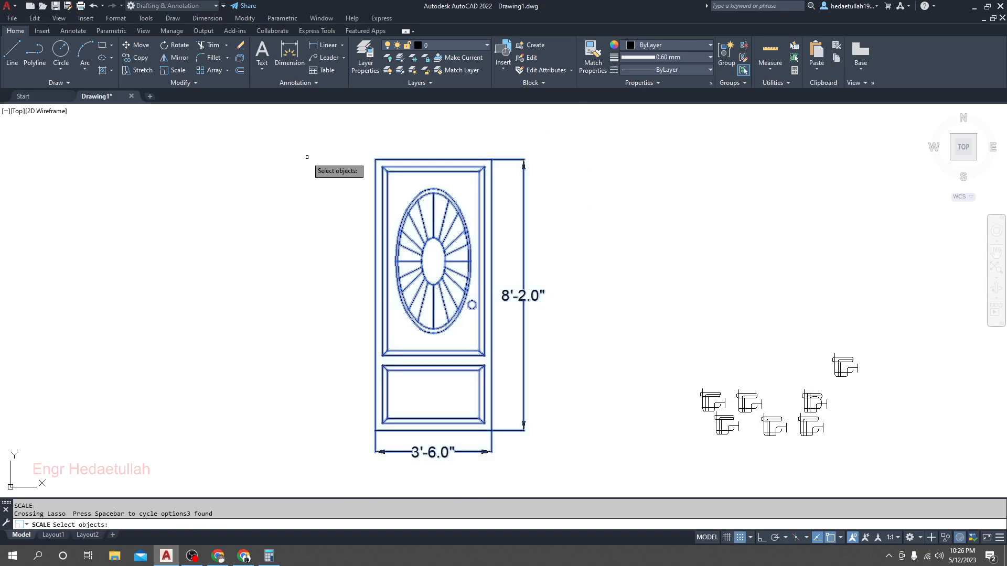
{"action": "key", "text": "Return"}
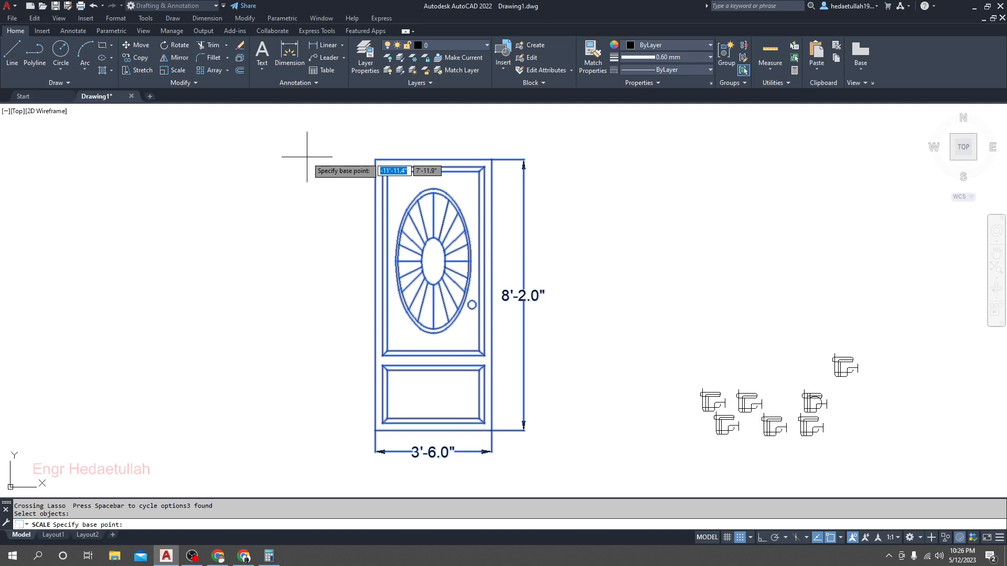
{"action": "scroll", "coordinate": [369, 447], "scroll_direction": "up", "scroll_amount": 2}
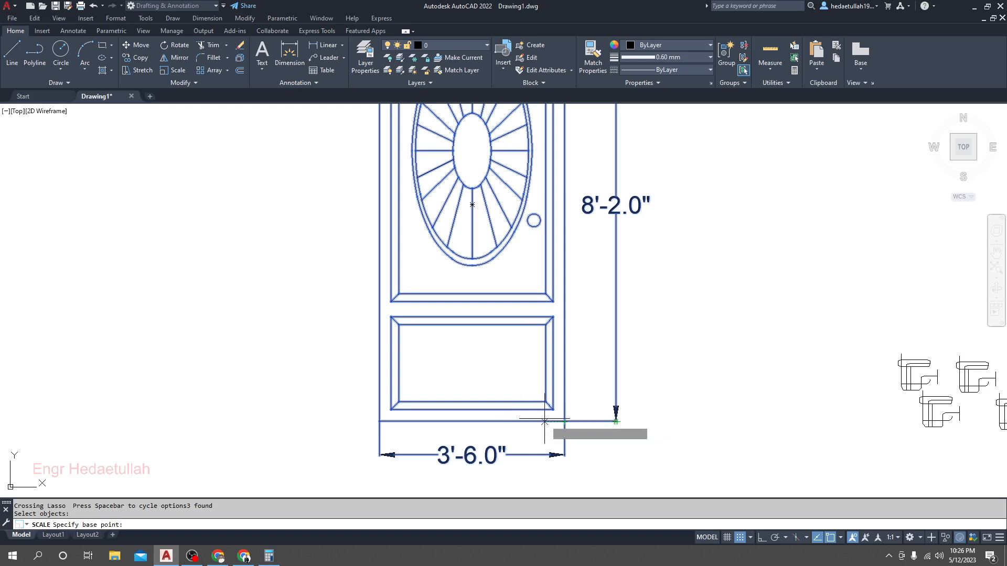
{"action": "scroll", "coordinate": [567, 385], "scroll_direction": "down", "scroll_amount": 2}
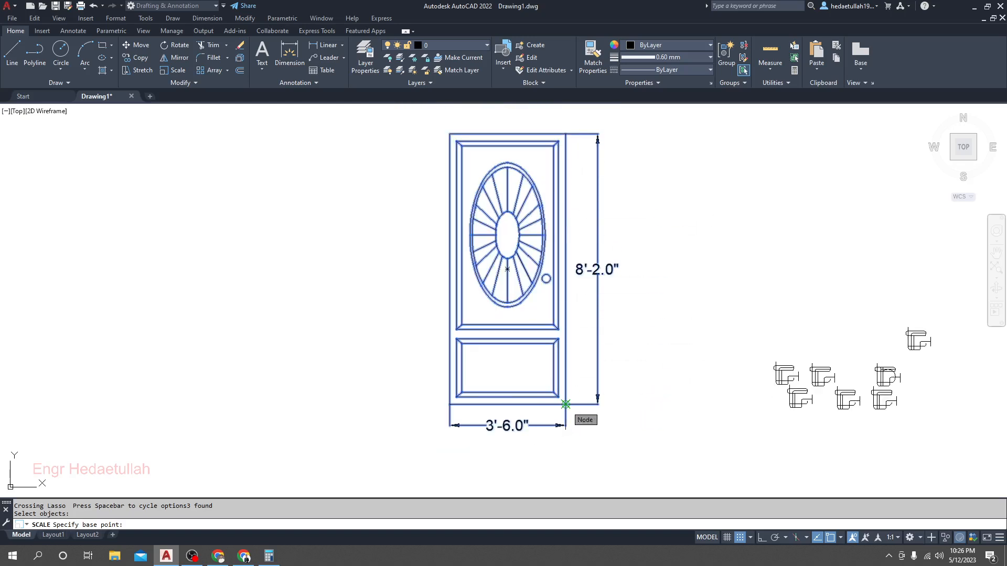
{"action": "left_click", "coordinate": [565, 404]}
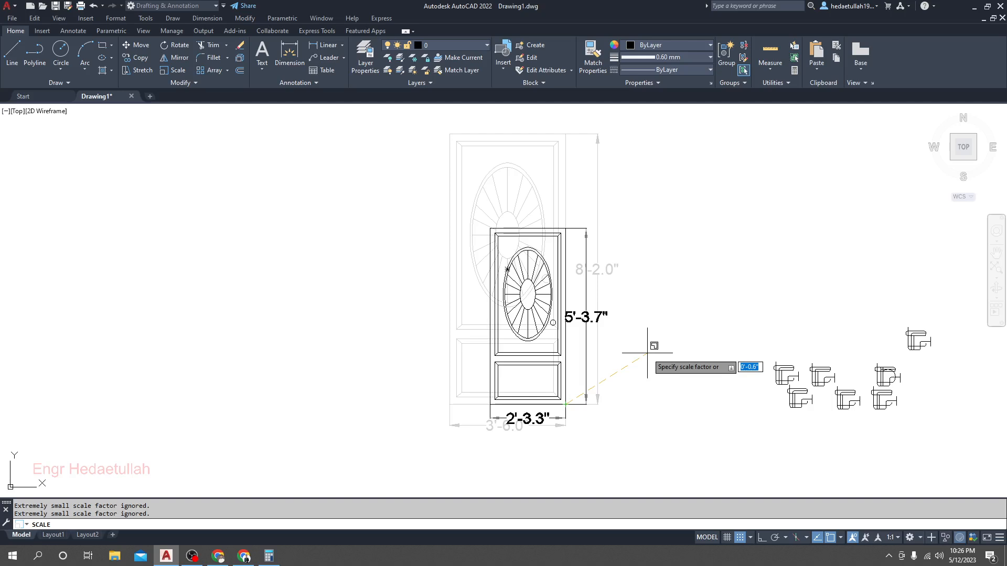
Scale by reference, taking the door's right edge from lower to upper corner as reference length and setting the new length to 7'
{"action": "type", "text": "r"}
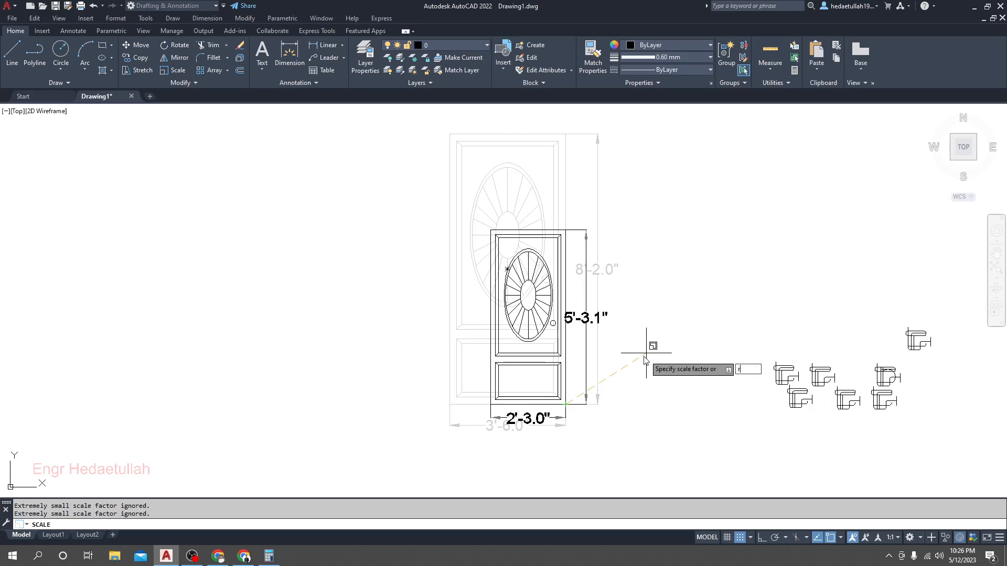
{"action": "key", "text": "Return"}
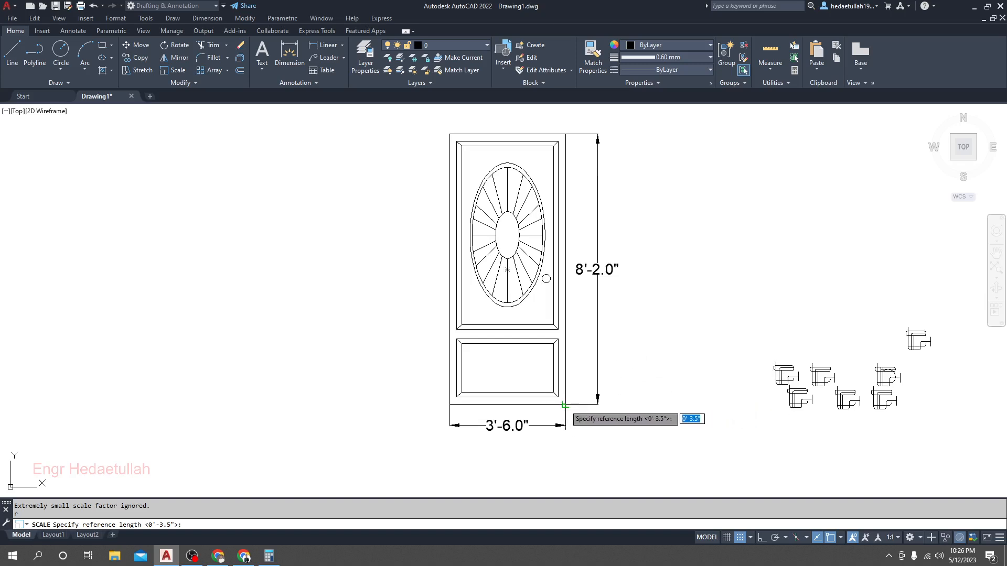
{"action": "left_click", "coordinate": [564, 405]}
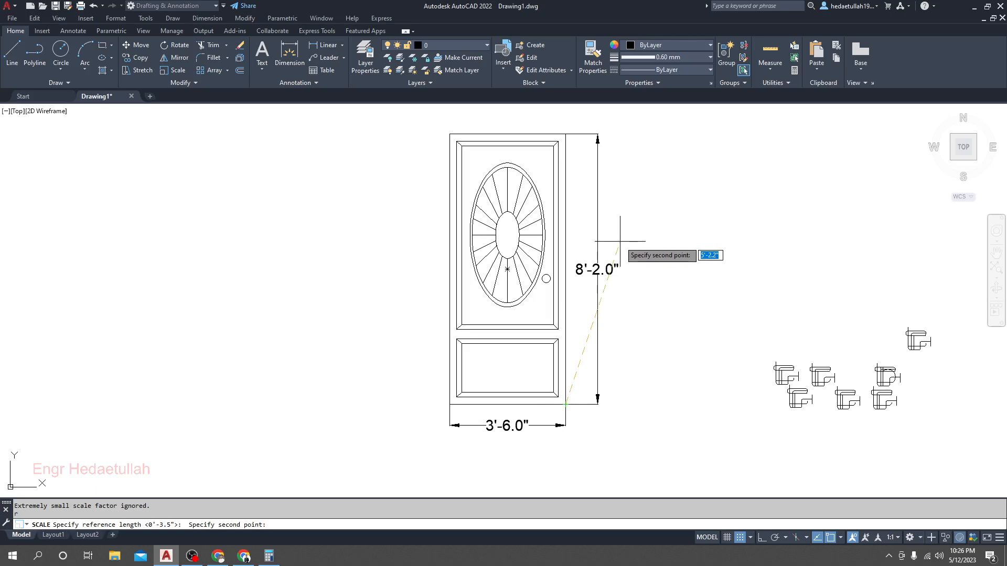
{"action": "left_click", "coordinate": [566, 134]}
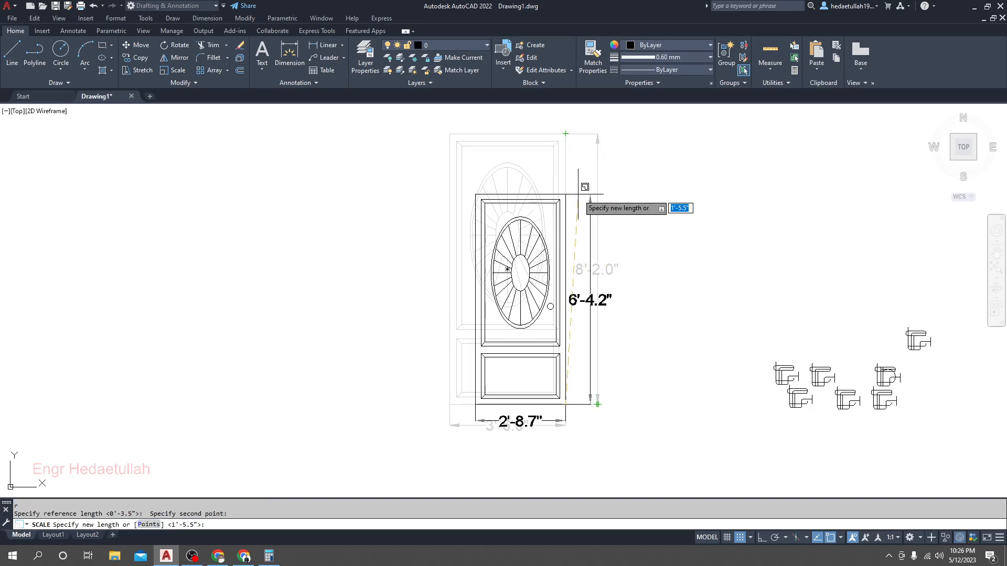
{"action": "type", "text": "7'"}
{"action": "key", "text": "Return"}
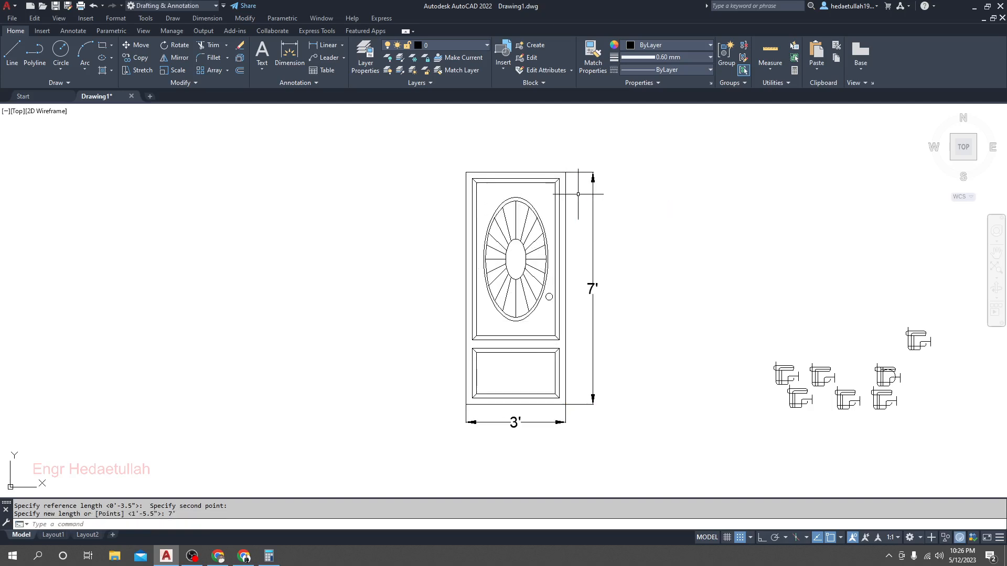
{"action": "scroll", "coordinate": [556, 226], "scroll_direction": "up", "scroll_amount": 2}
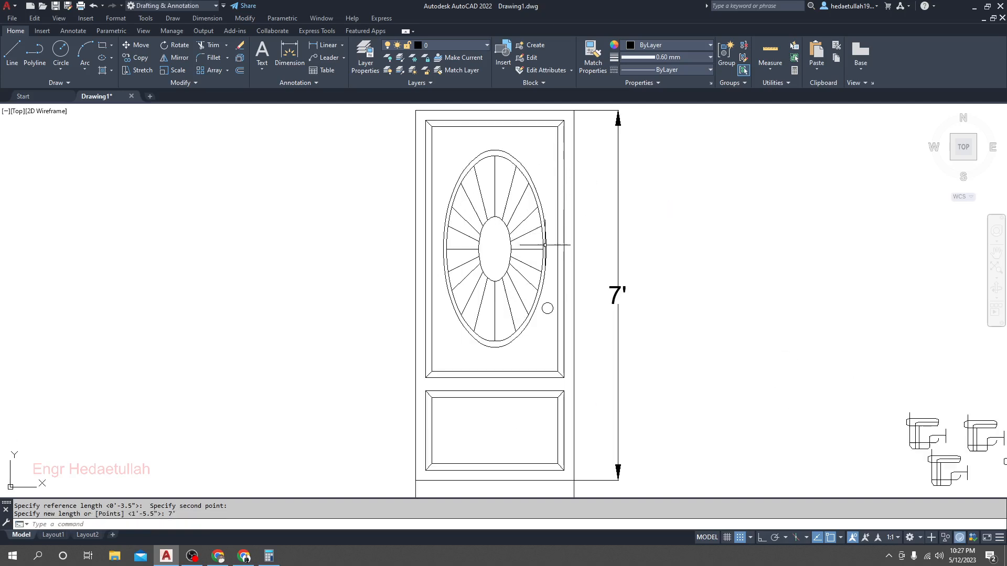
{"action": "scroll", "coordinate": [539, 223], "scroll_direction": "down", "scroll_amount": 1}
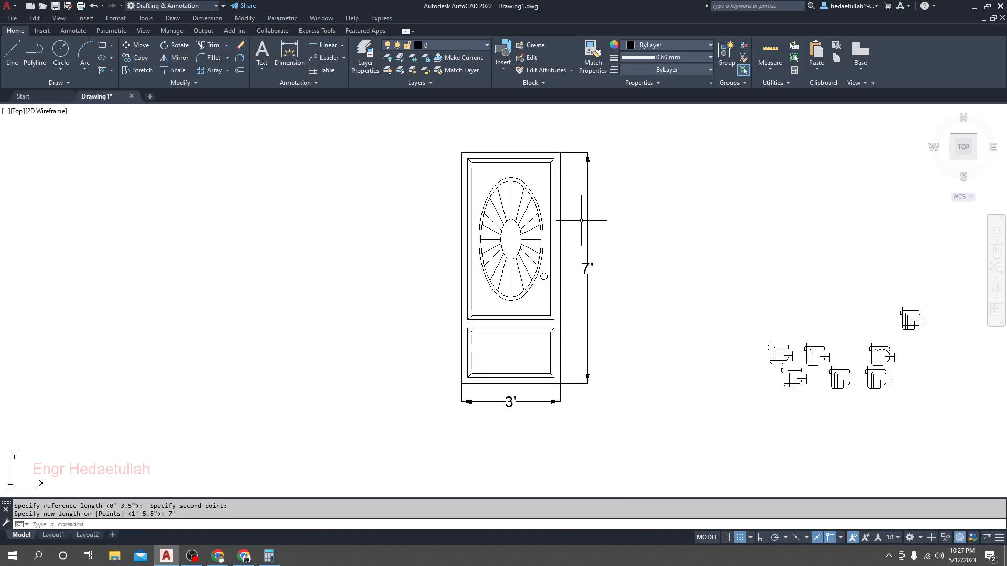